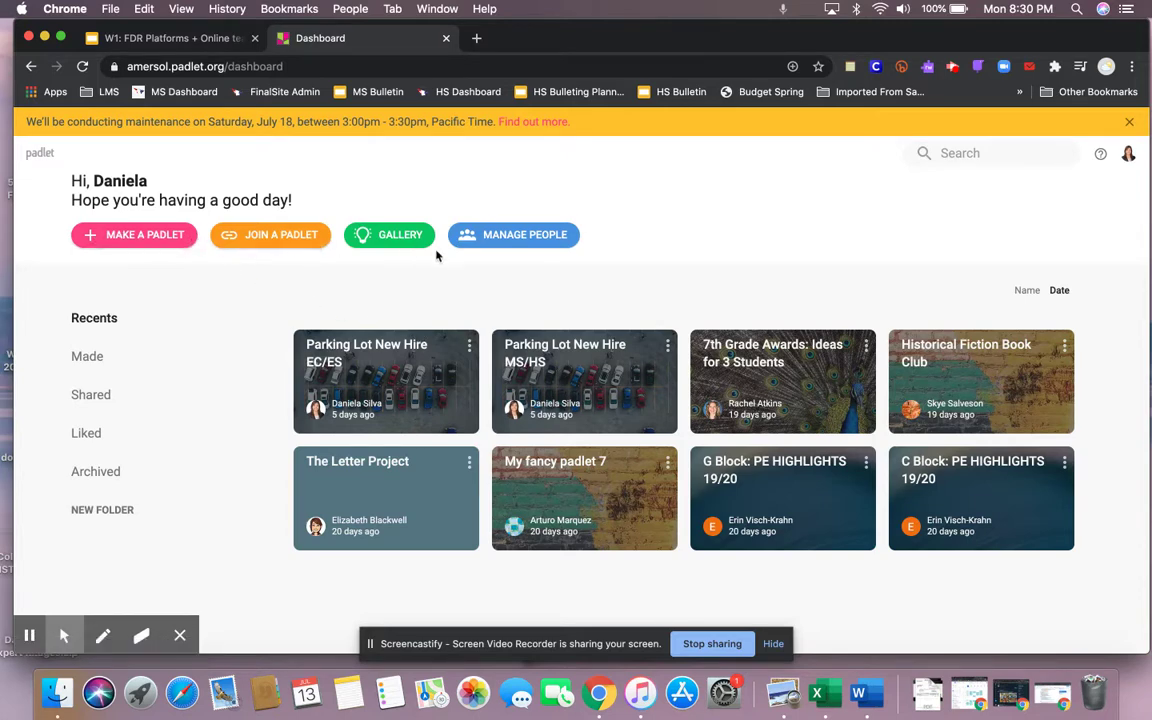
# - Make a new padlet from the blank Shelf layout
pyautogui.click(150, 245)
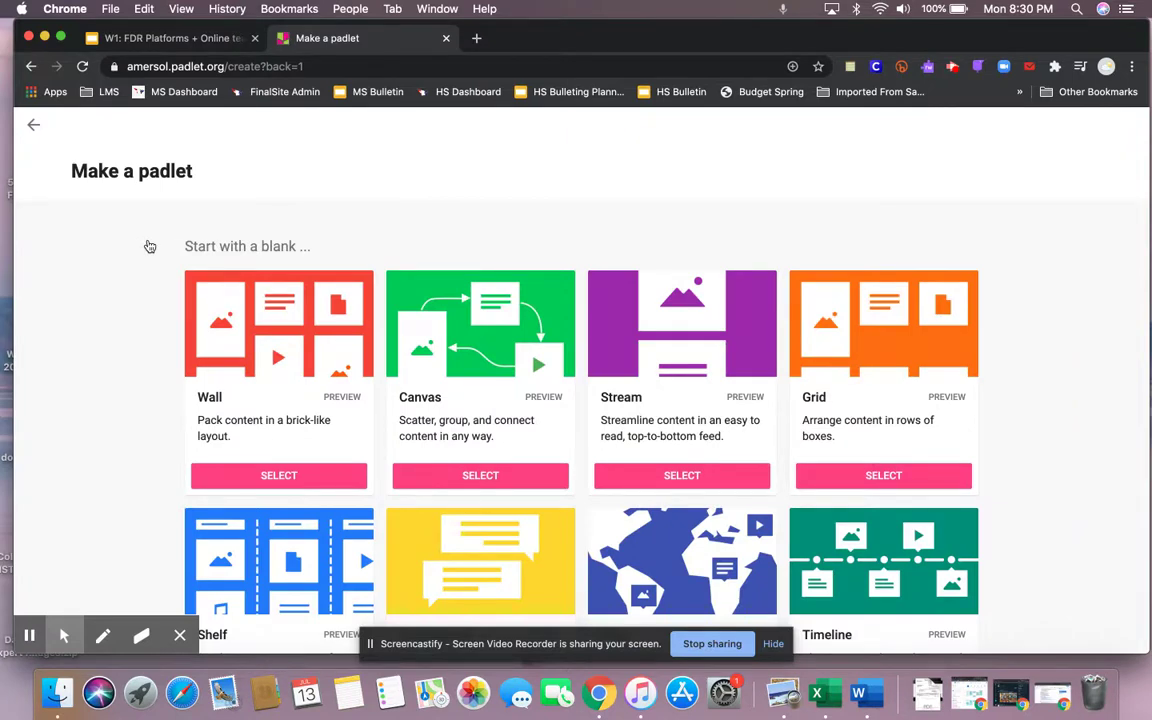
pyautogui.scroll(-2, 150, 246)
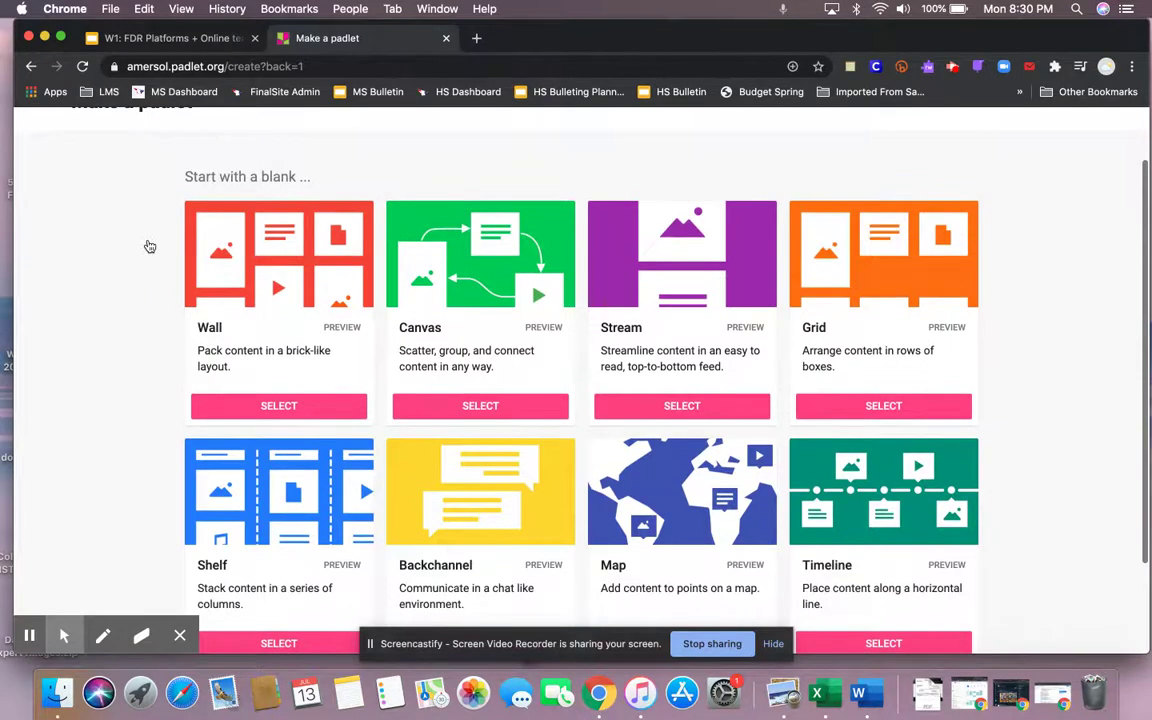
pyautogui.scroll(-1, 707, 290)
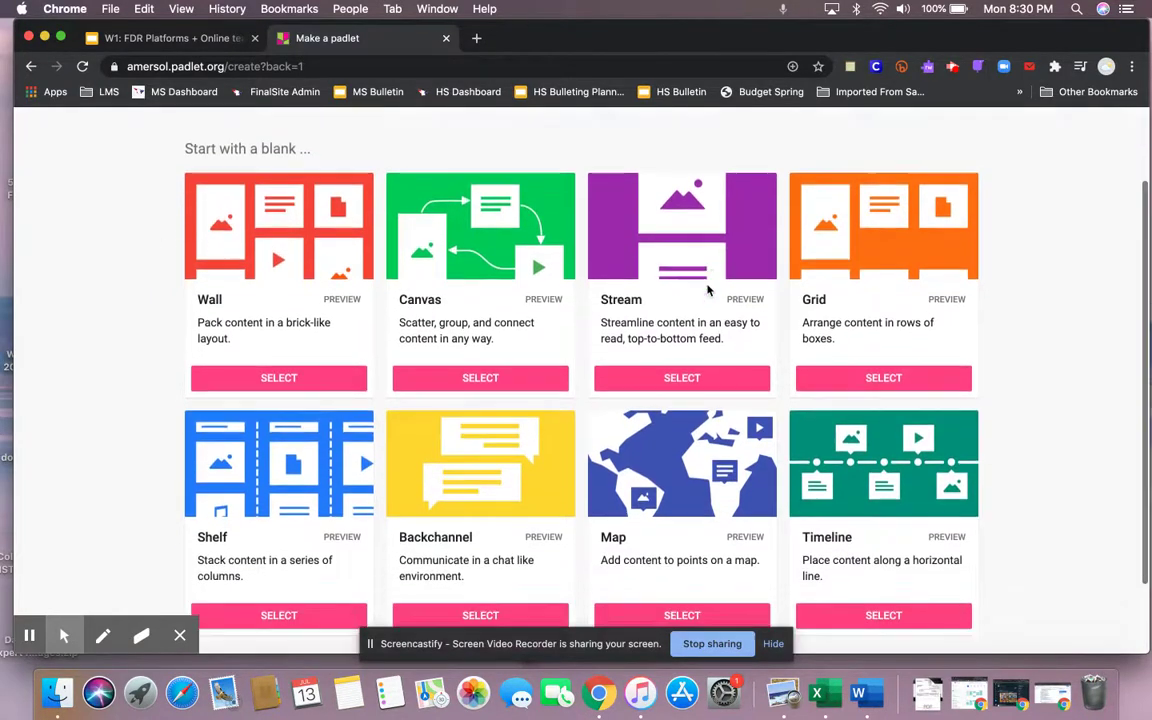
pyautogui.scroll(-2, 707, 290)
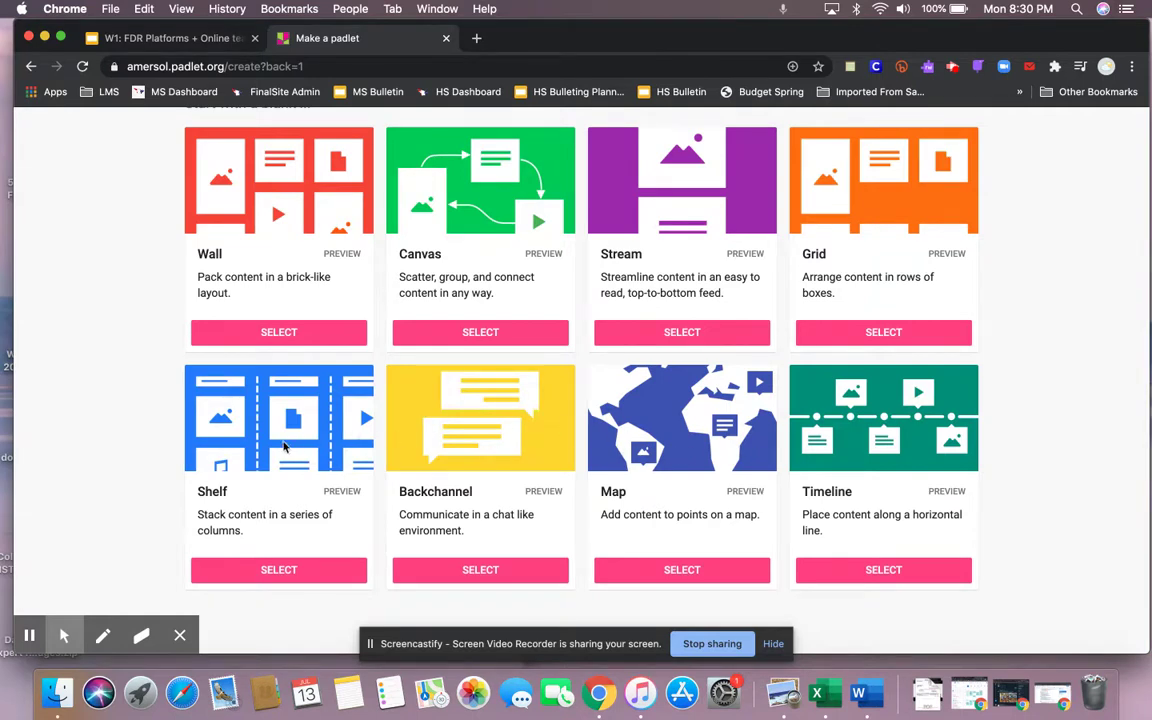
pyautogui.click(270, 571)
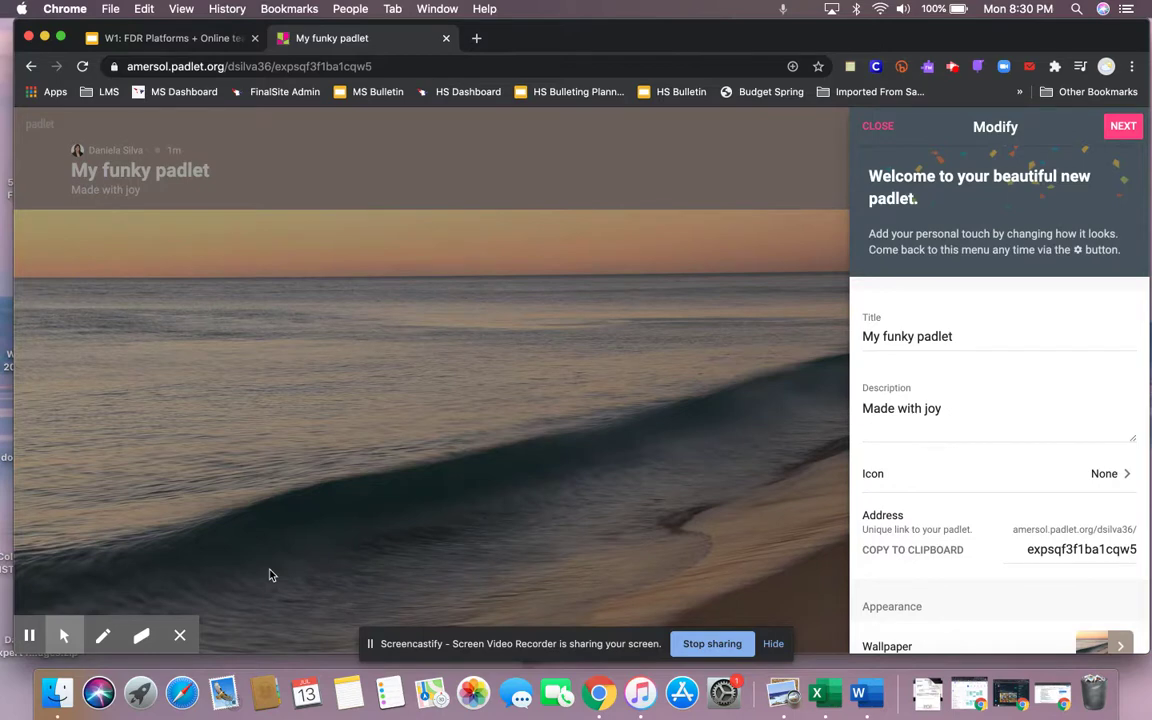
# - Allow viewers to comment on posts and set the padlet's reactions to Like
pyautogui.click(959, 337)
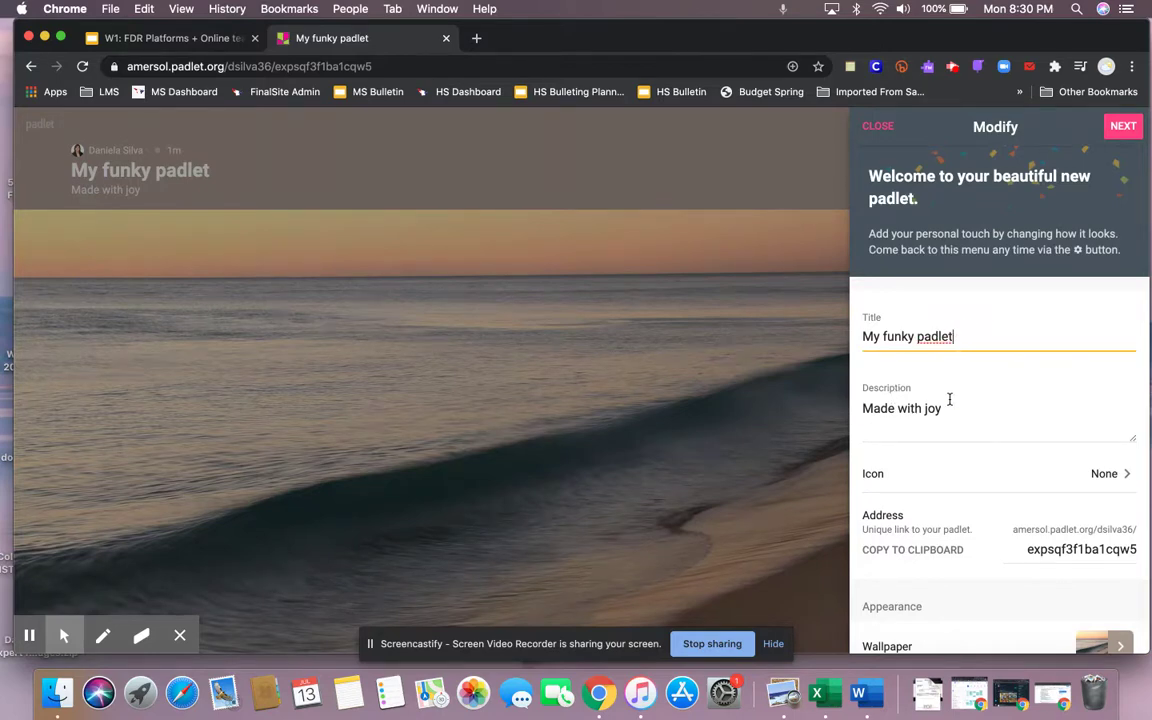
pyautogui.press('Tab')
pyautogui.scroll(-3, 949, 399)
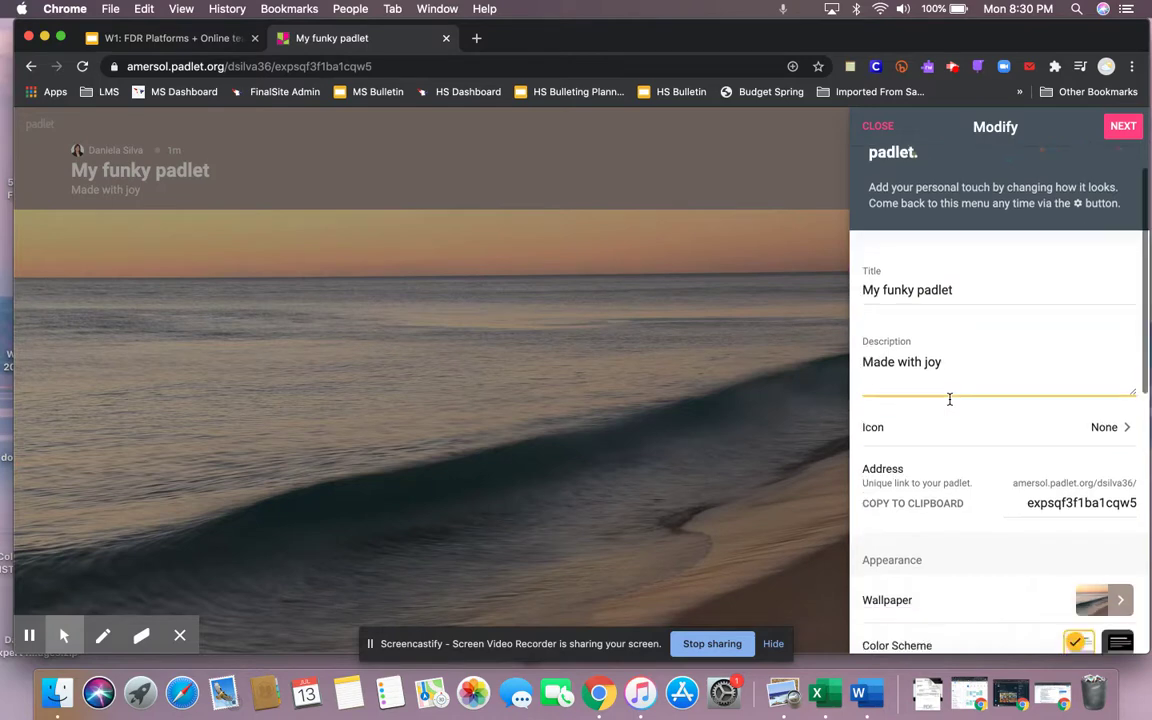
pyautogui.scroll(-4, 949, 399)
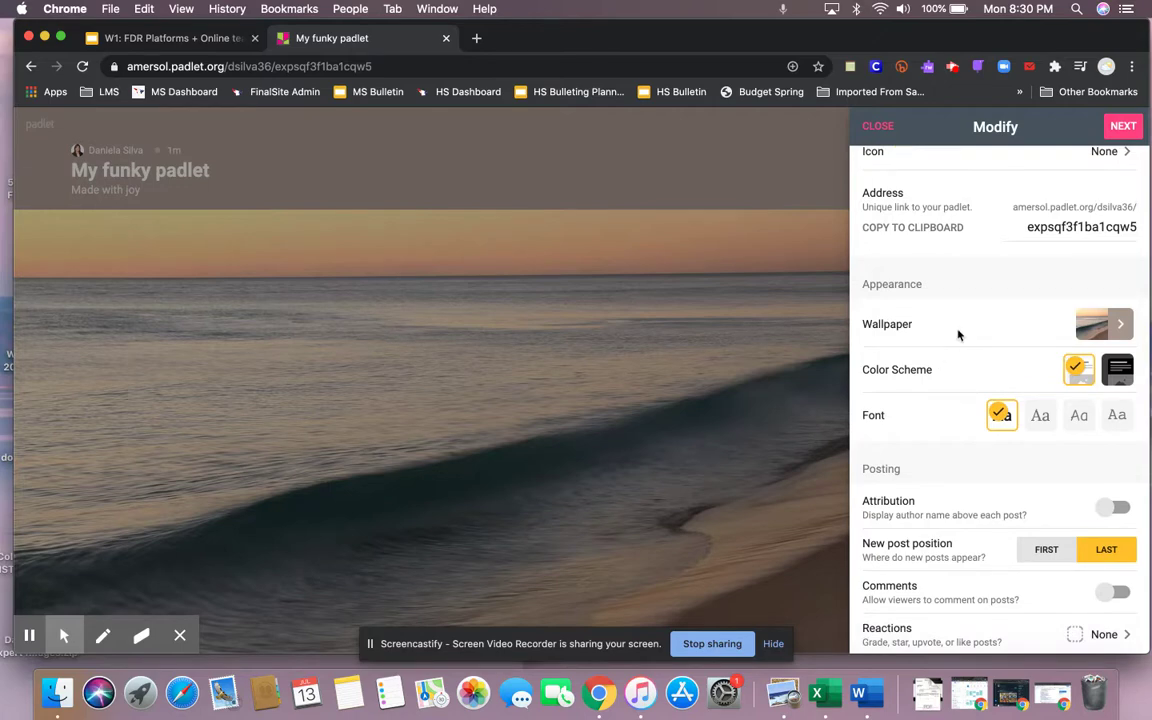
pyautogui.scroll(-3, 940, 414)
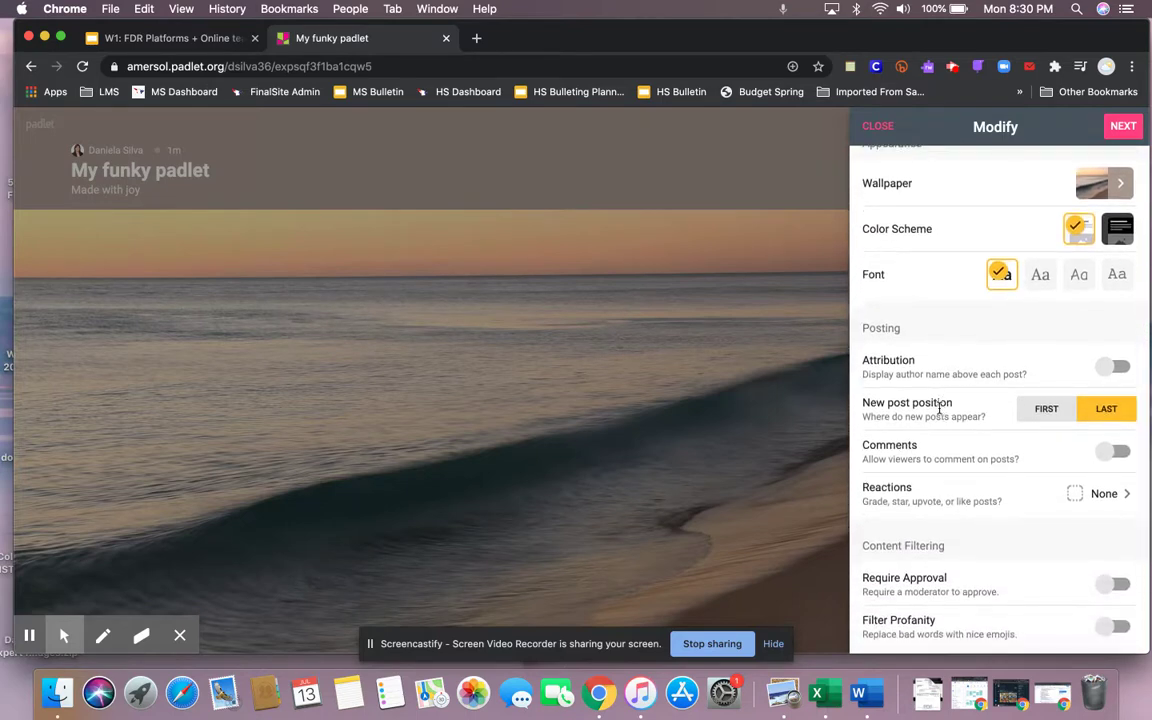
pyautogui.scroll(-2, 940, 414)
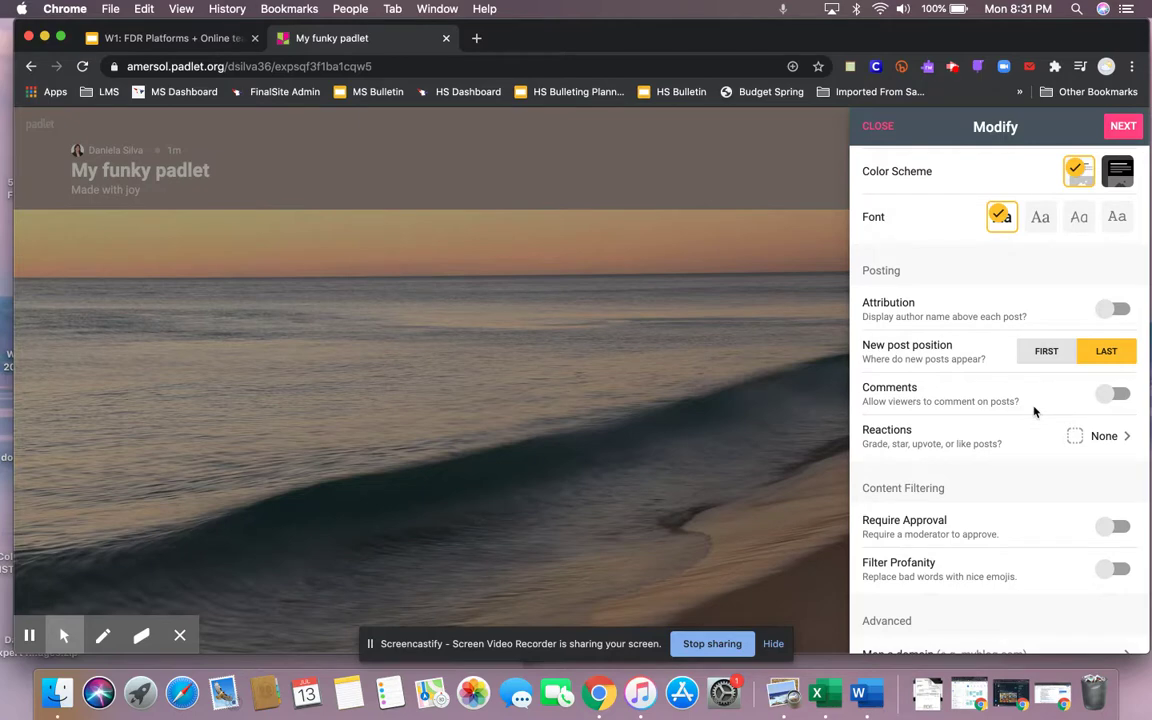
pyautogui.click(1113, 394)
pyautogui.click(1013, 441)
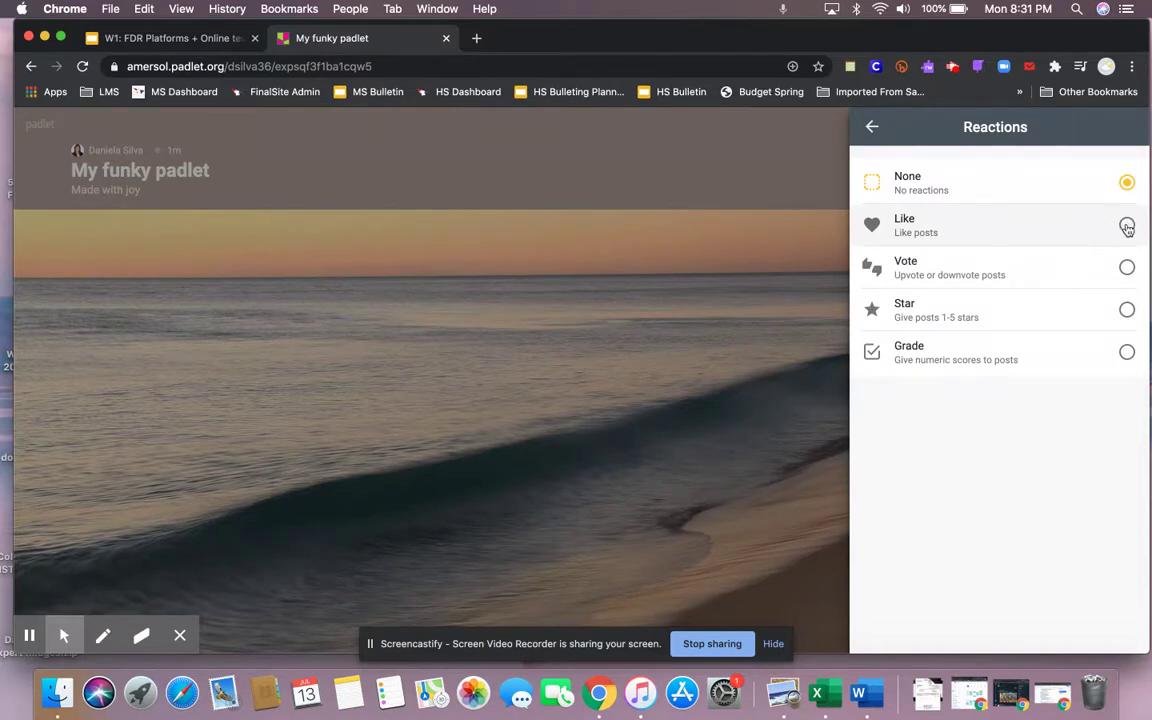
pyautogui.click(1126, 226)
pyautogui.click(872, 128)
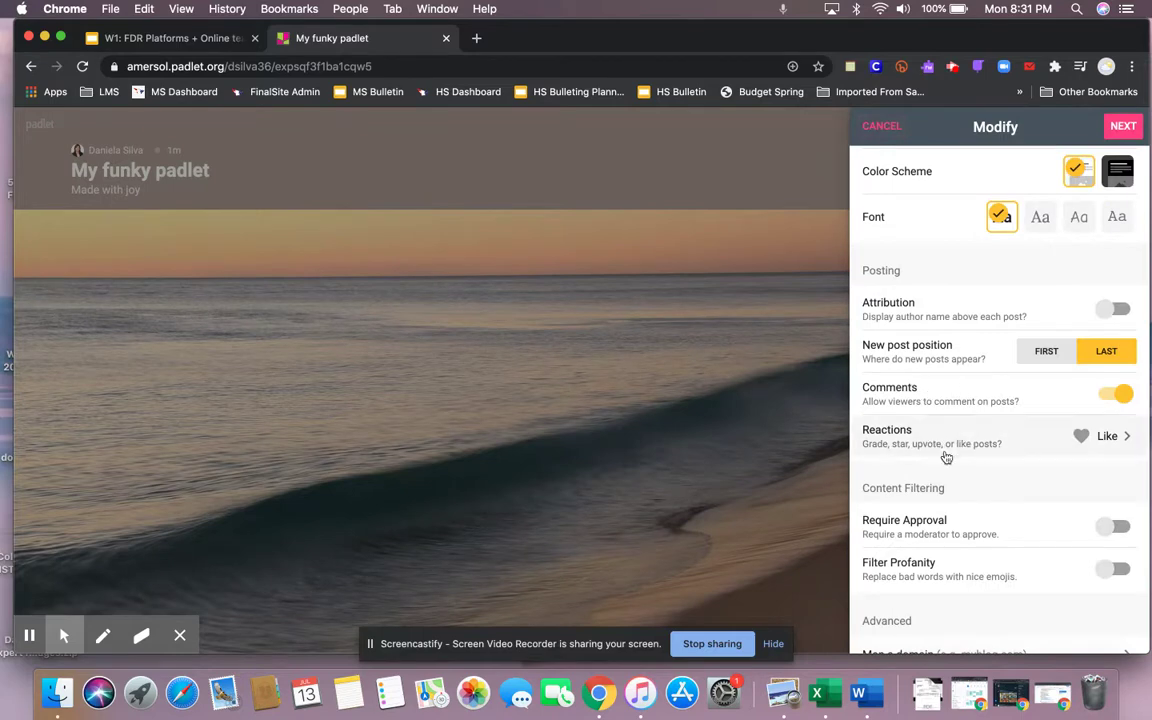
# - Review the remaining padlet settings, finish the setup and start posting on the board
pyautogui.scroll(-3, 946, 457)
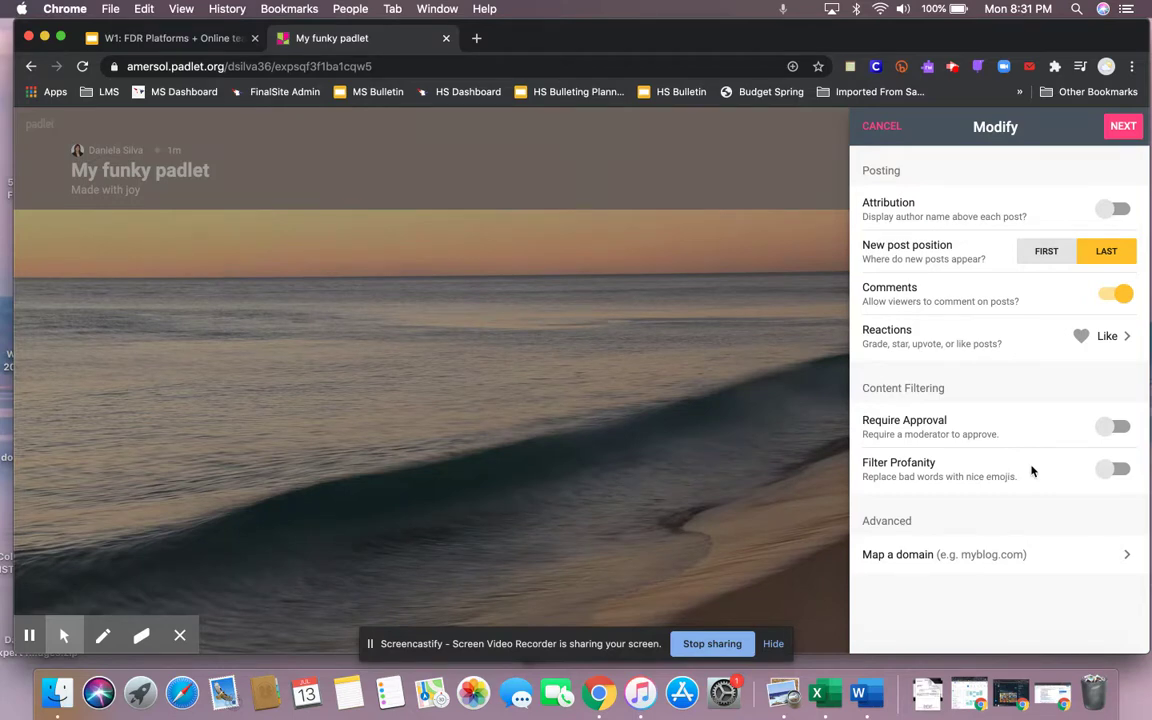
pyautogui.scroll(10, 1033, 471)
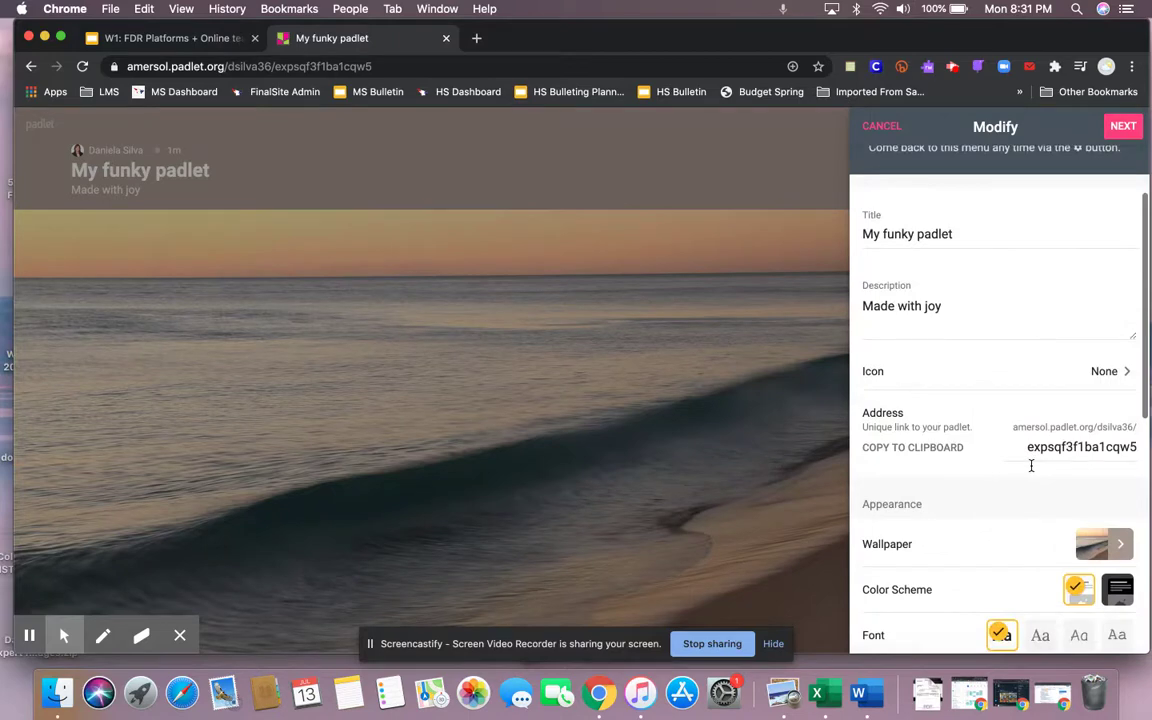
pyautogui.click(1123, 133)
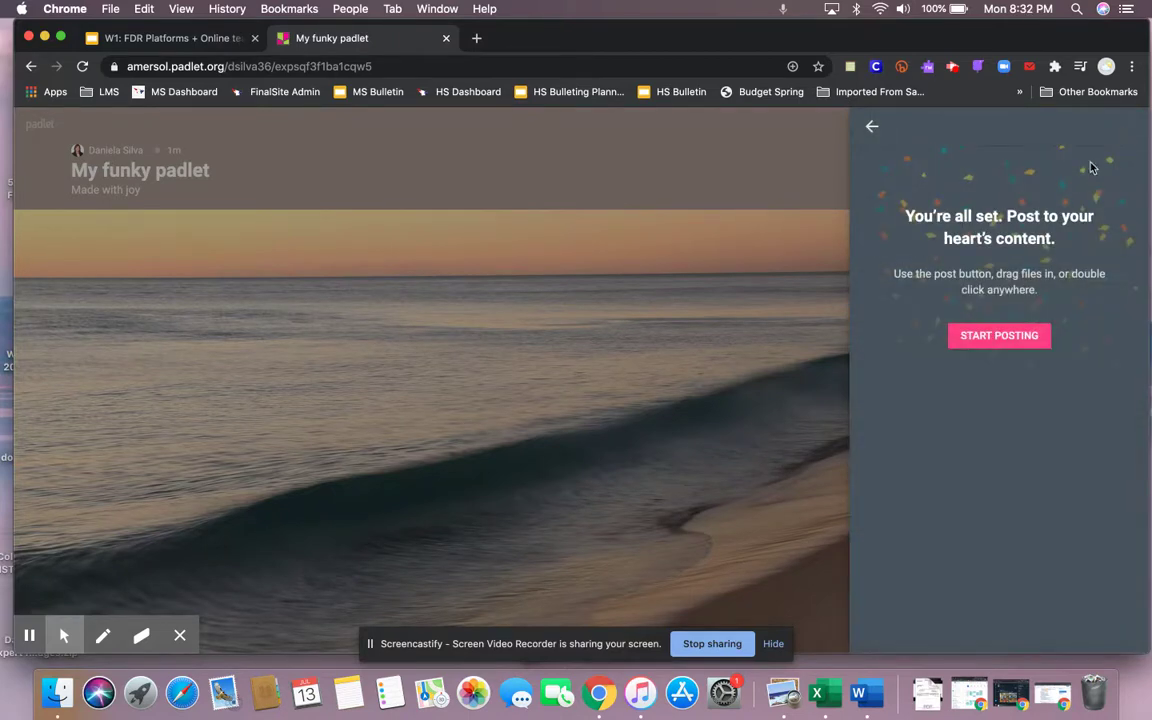
pyautogui.click(1015, 340)
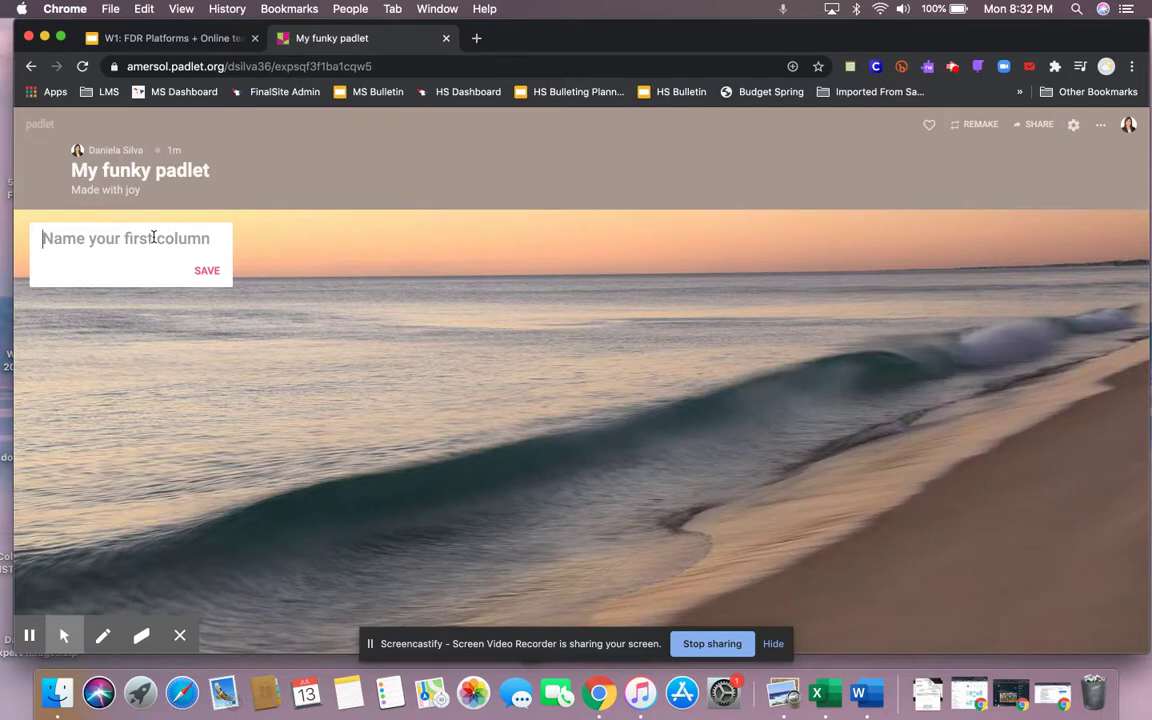
# - Name the first column "3 things you have learned" and save it
pyautogui.write('3 things')
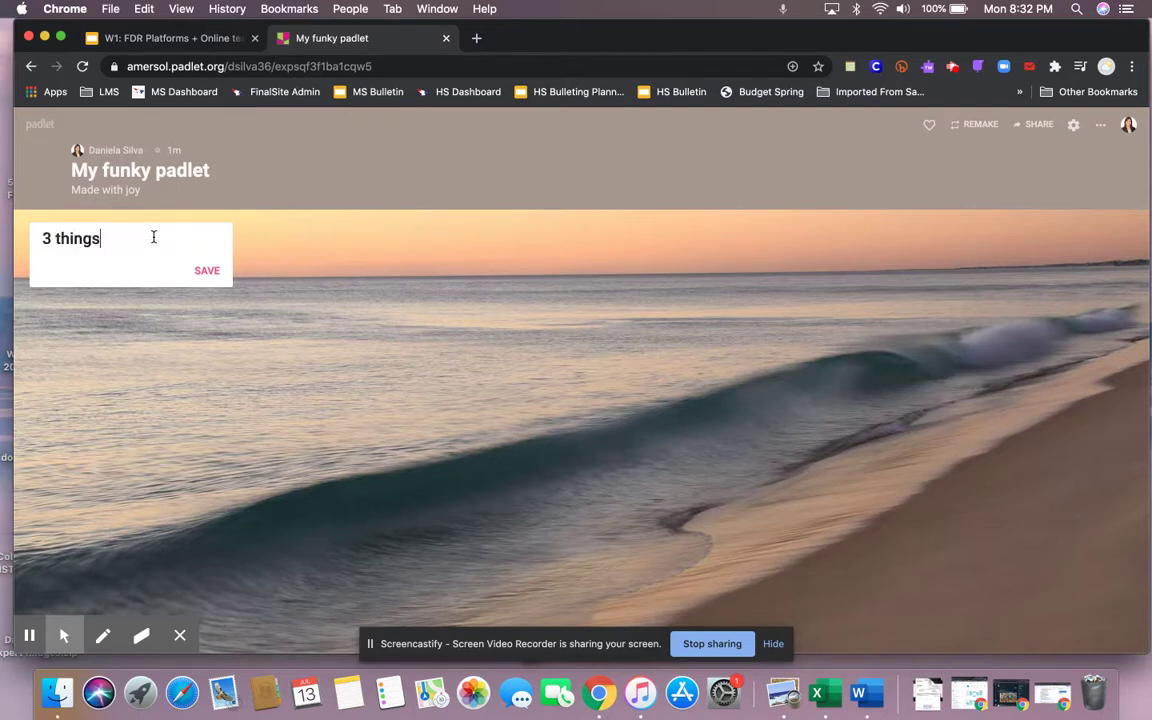
pyautogui.write(' you have learned')
pyautogui.click(208, 292)
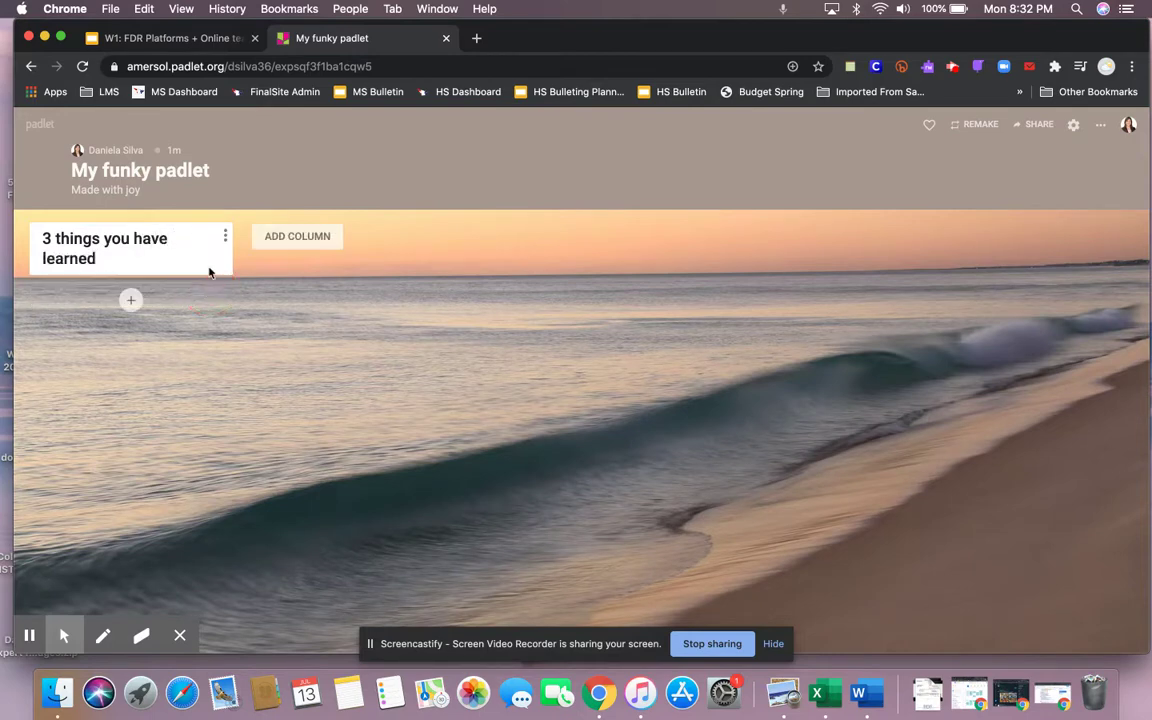
# - Add a second column named "2 things you are wondering"
pyautogui.click(308, 236)
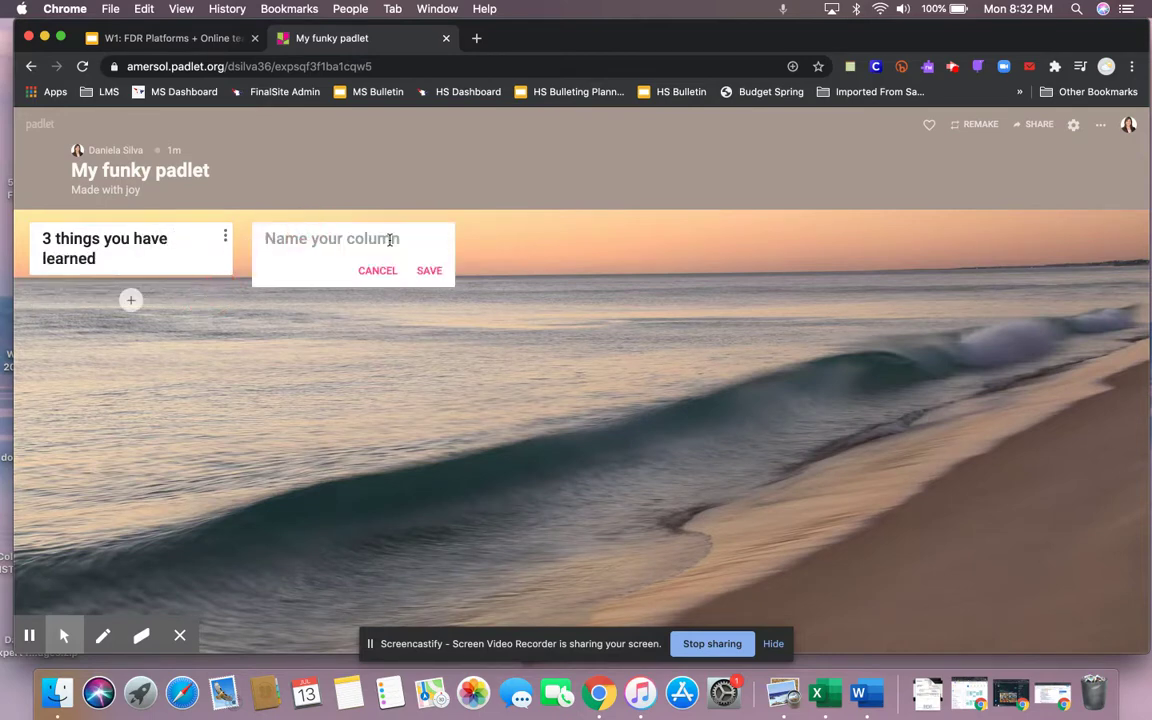
pyautogui.write('2 things')
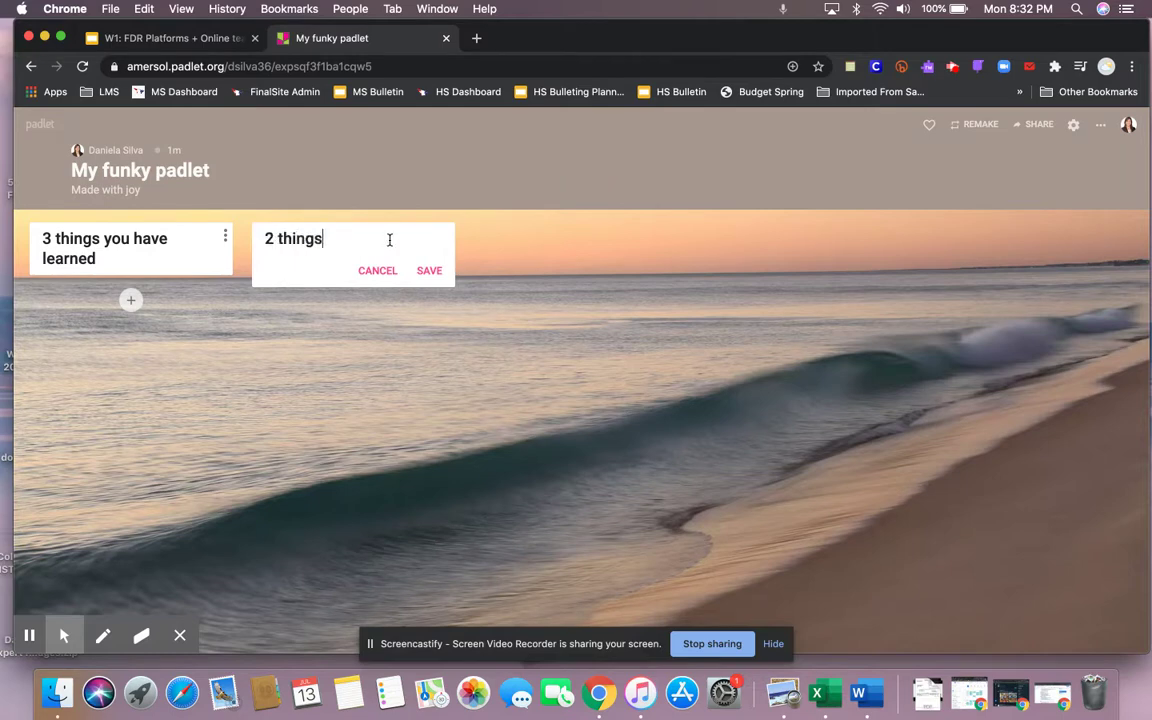
pyautogui.write(' you are wondering')
pyautogui.click(432, 288)
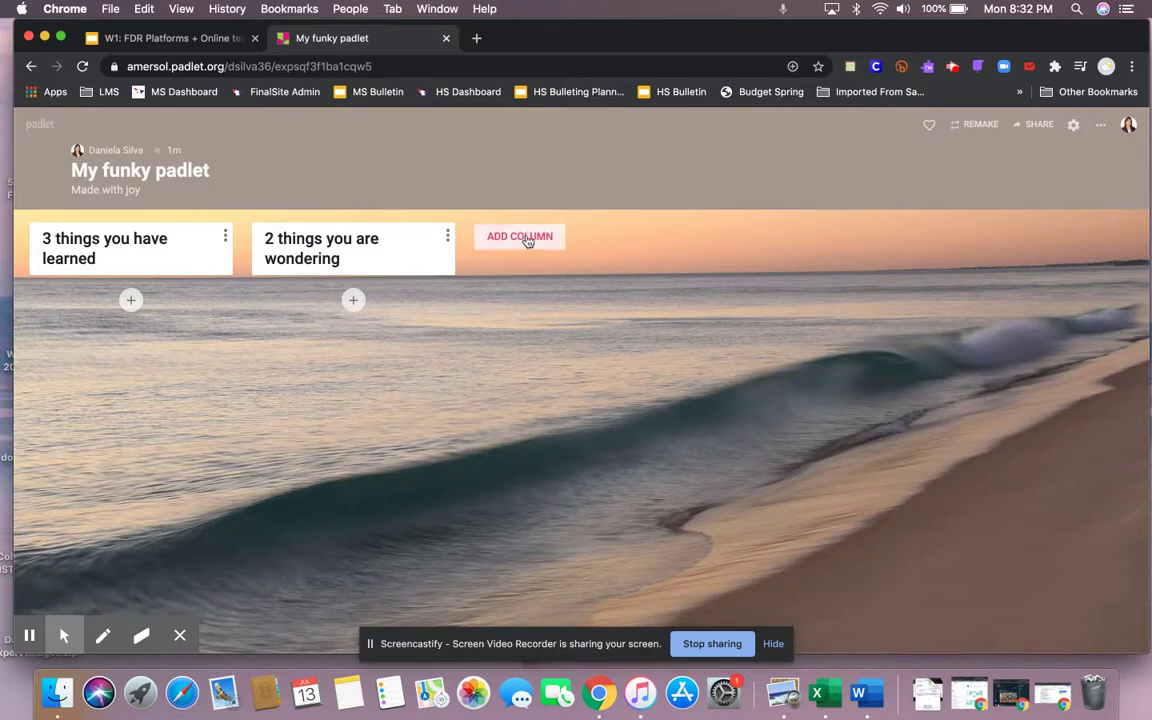
# - Add a third column named "1 question you still have"
pyautogui.click(513, 237)
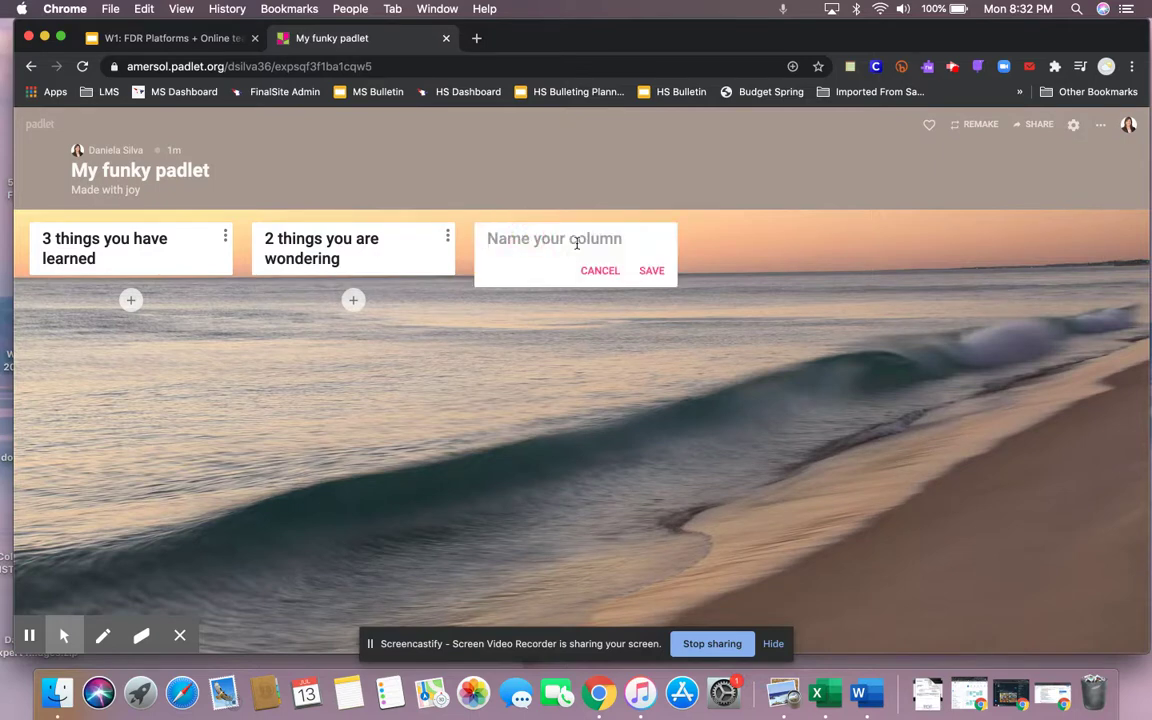
pyautogui.write('1 question')
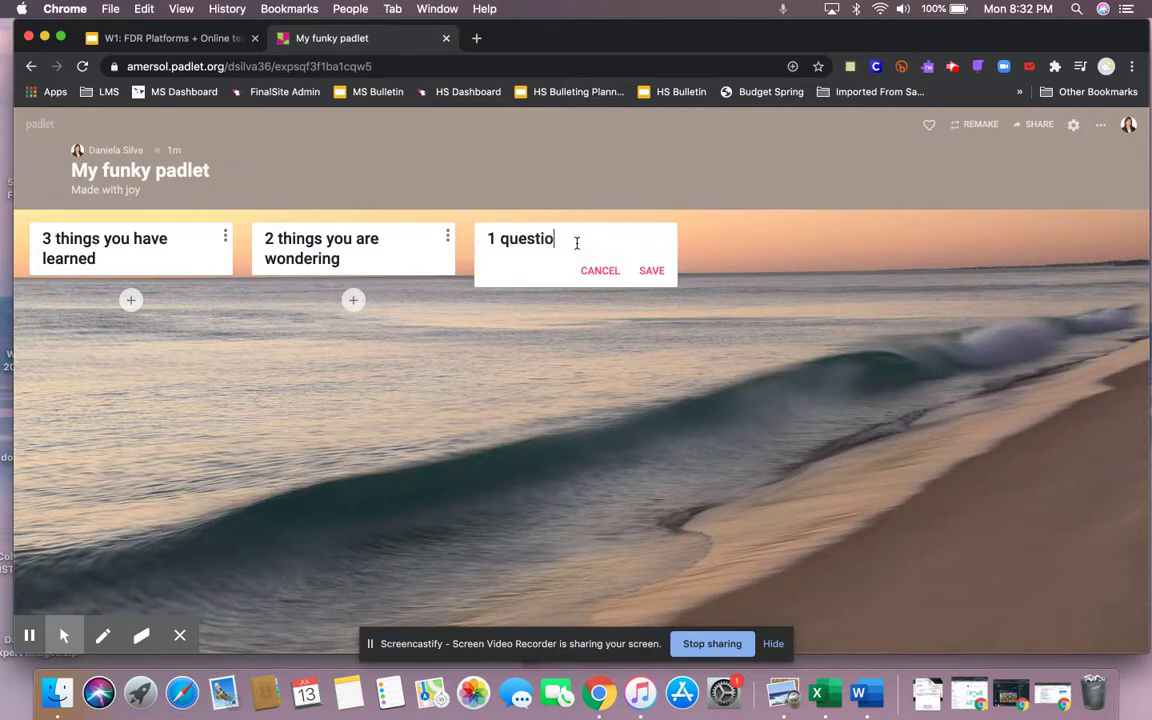
pyautogui.press('BackSpace')
pyautogui.write('n you still have')
pyautogui.click(658, 271)
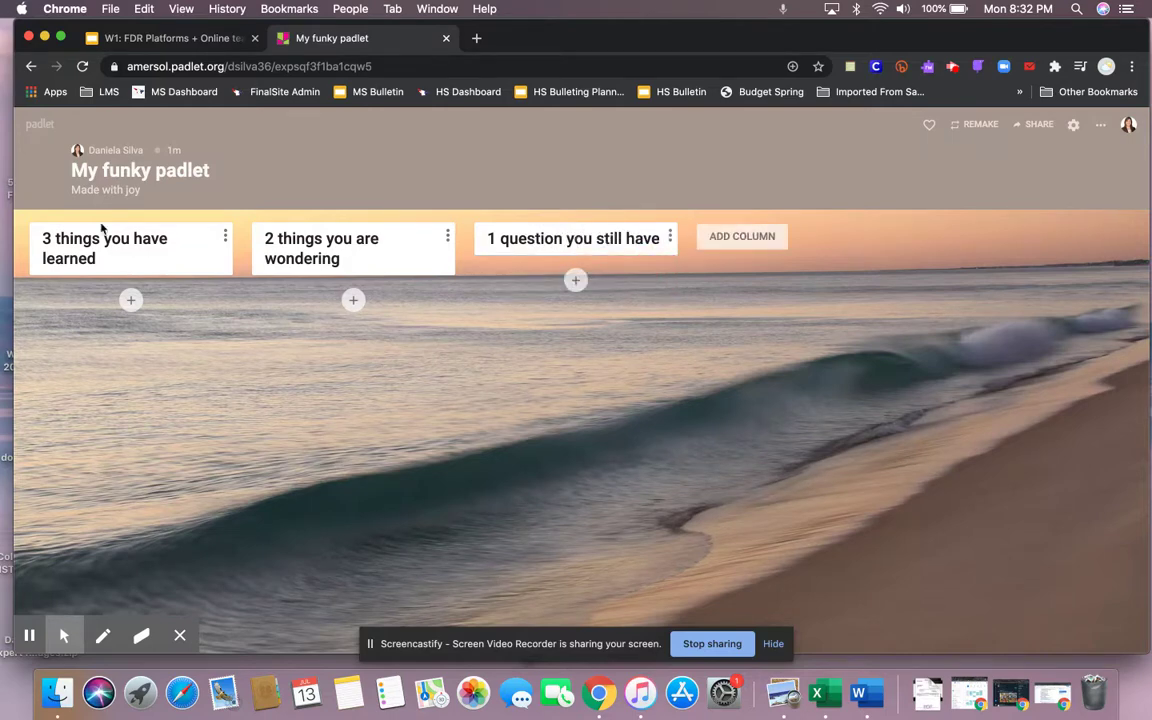
# - Start an empty post under the "3 things you have learned" column and examine its attachment options
pyautogui.click(132, 301)
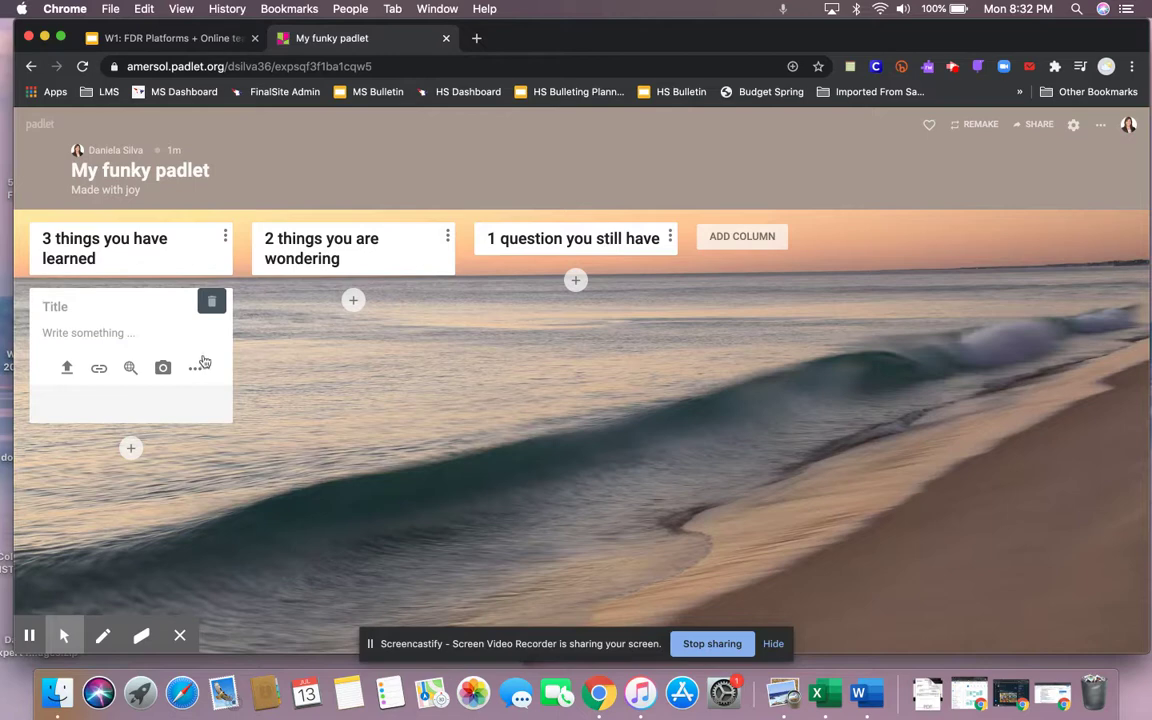
pyautogui.click(75, 332)
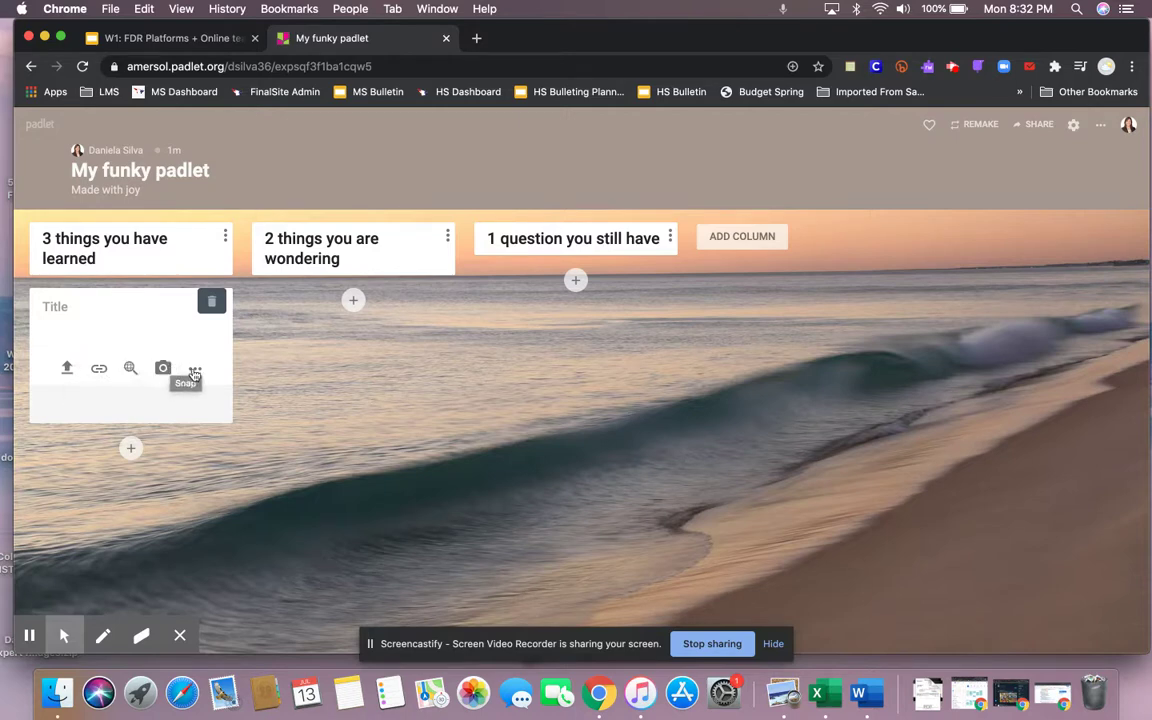
pyautogui.click(198, 370)
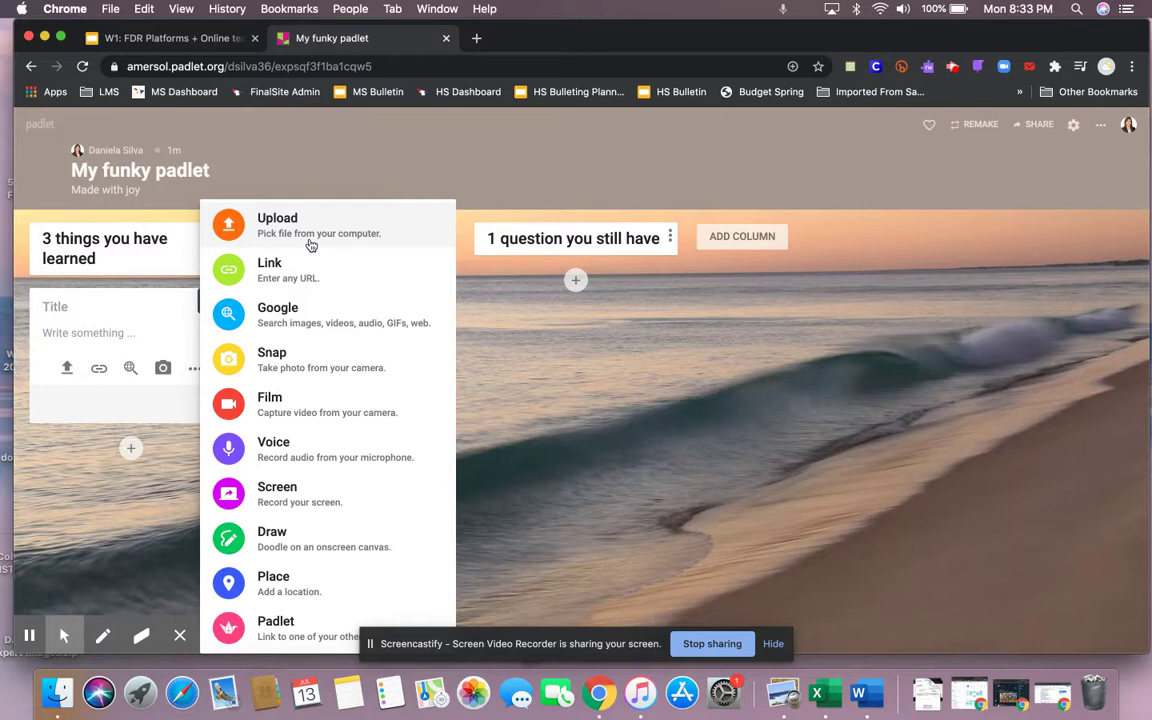
pyautogui.click(584, 429)
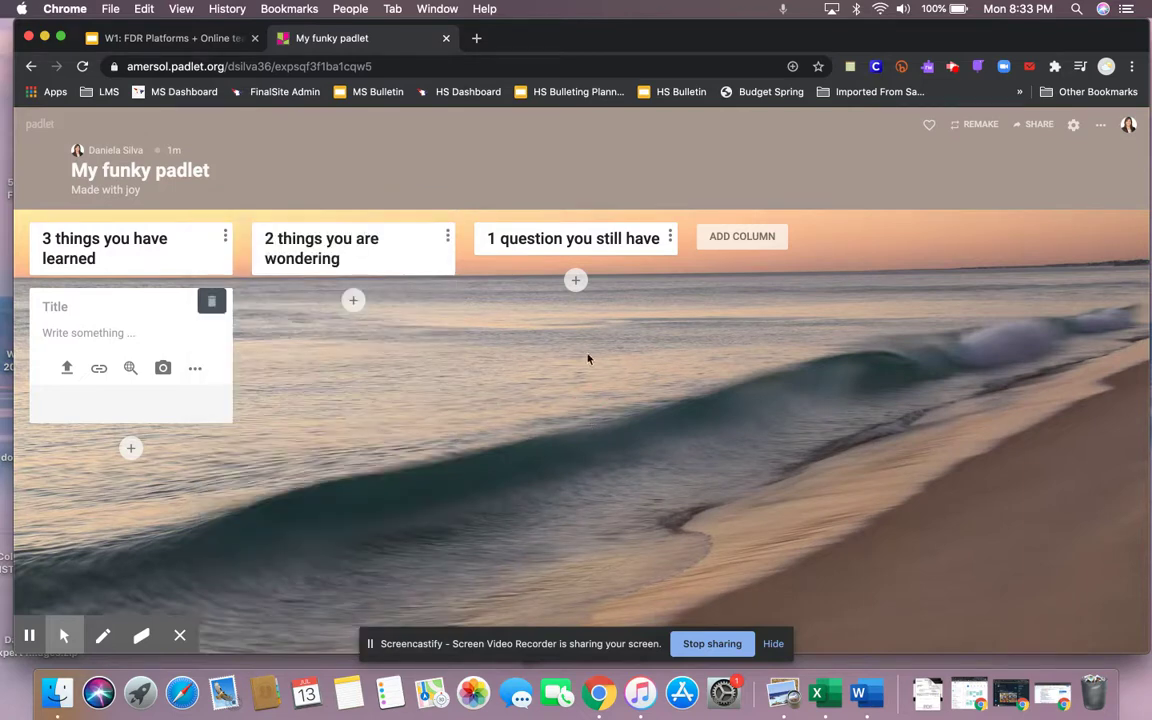
# - Examine the padlet's member, privacy, sharing and export options, and close the sharing settings
pyautogui.click(1040, 128)
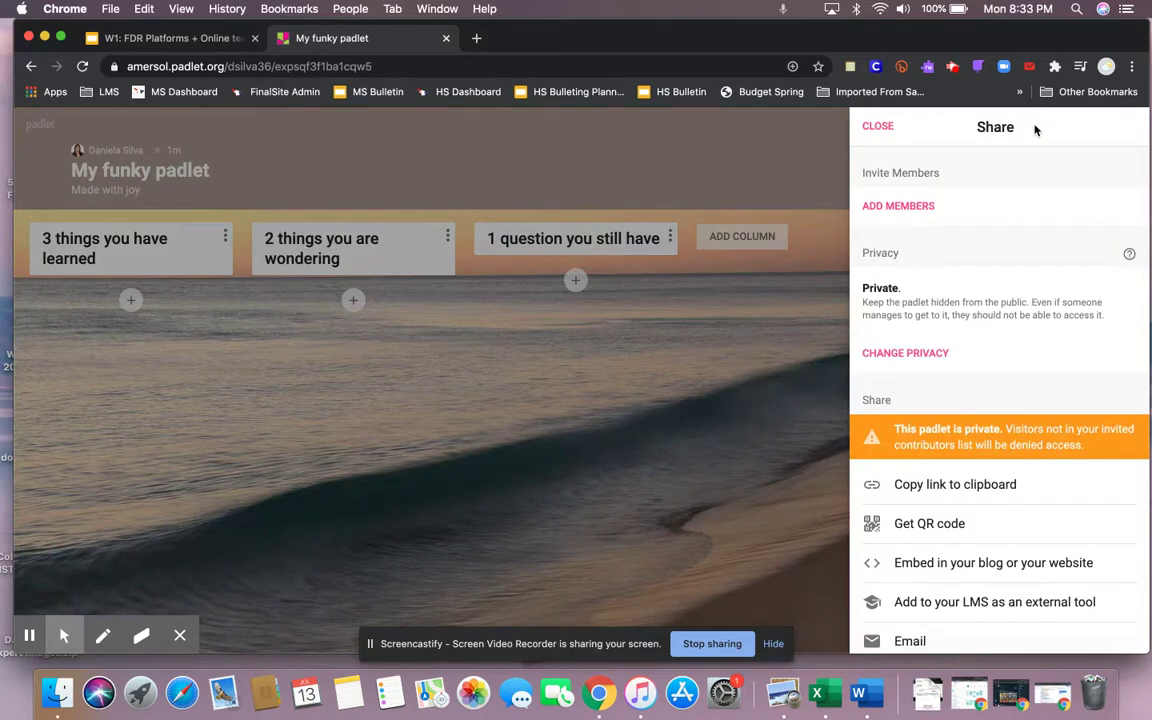
pyautogui.scroll(-5, 1027, 366)
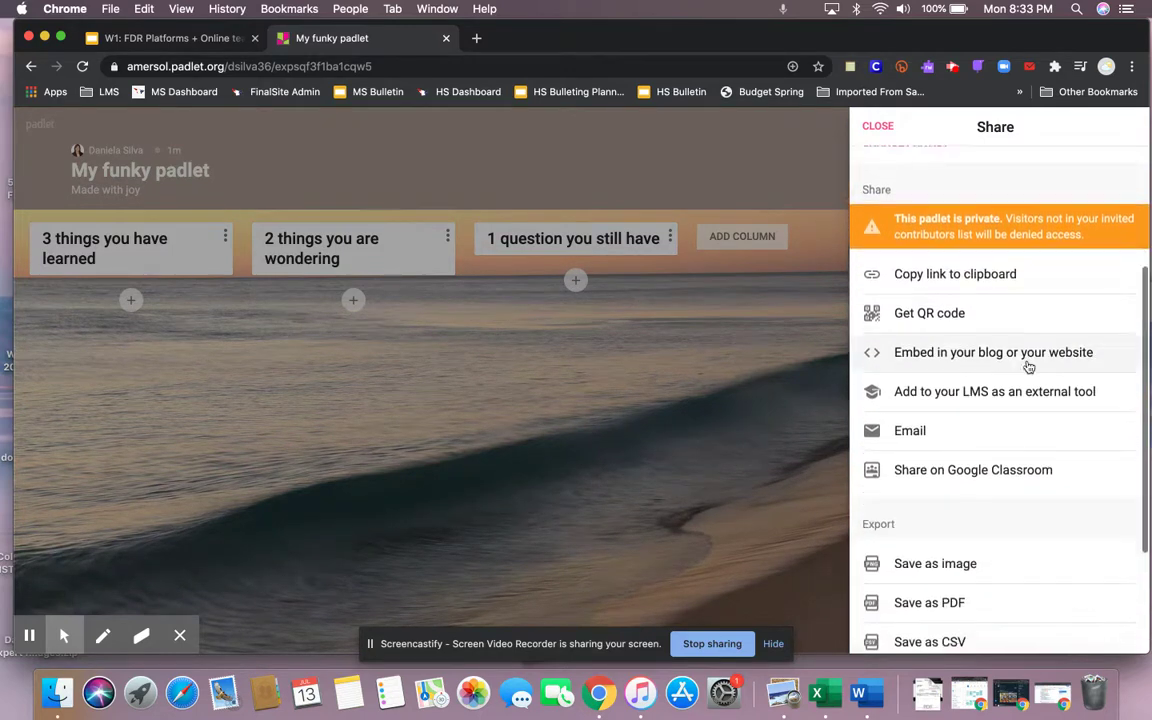
pyautogui.scroll(2, 1029, 367)
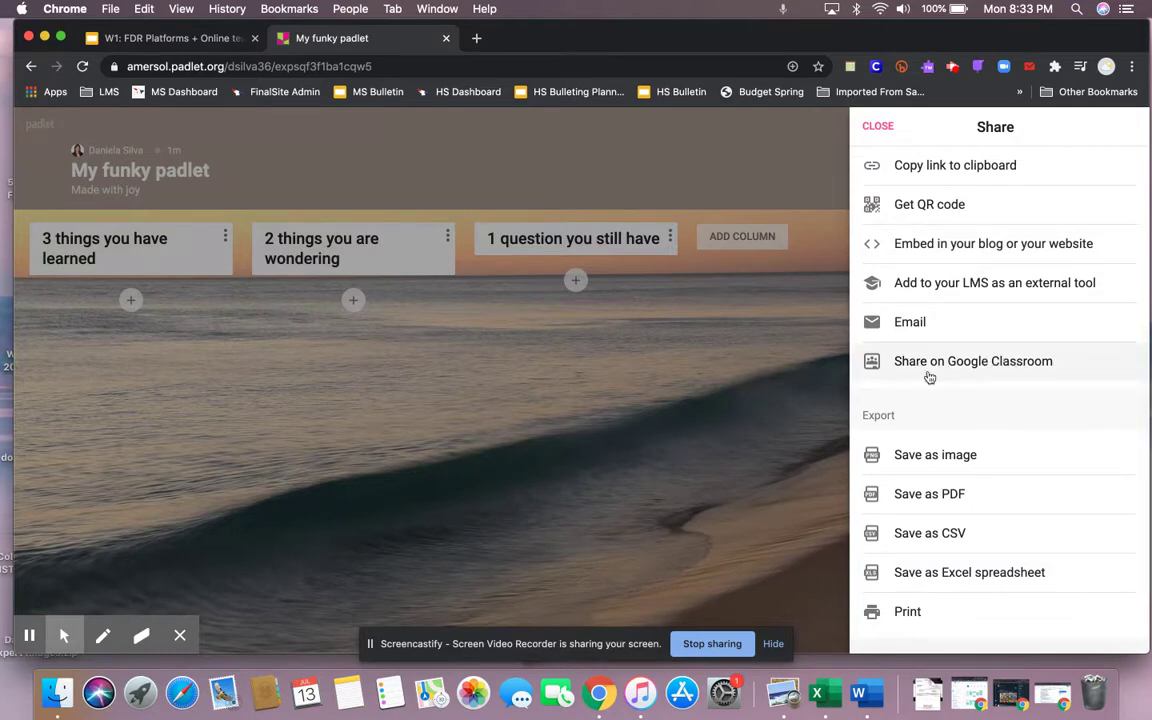
pyautogui.scroll(2, 1003, 368)
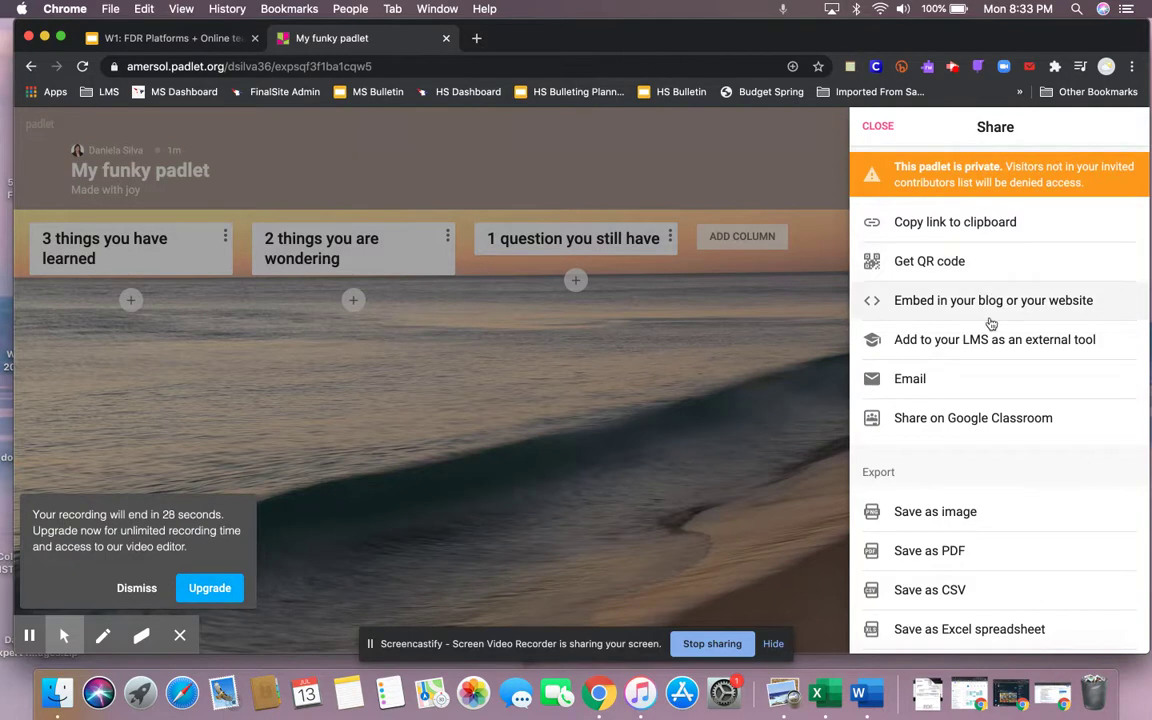
pyautogui.scroll(-2, 998, 597)
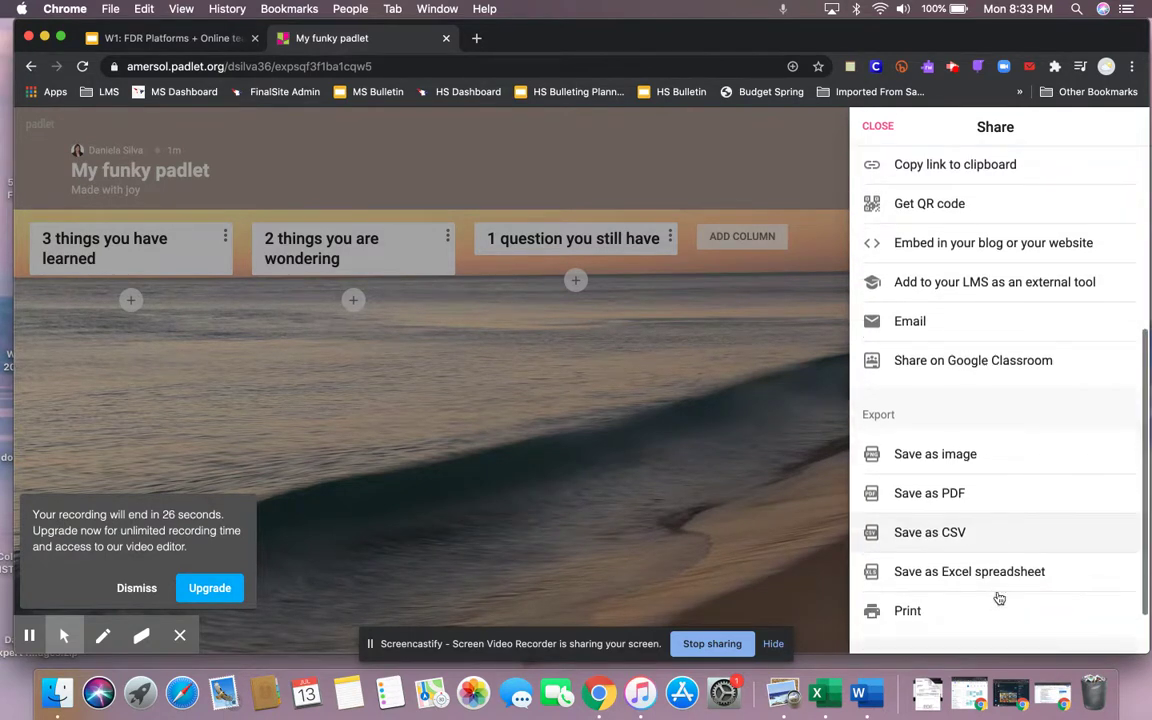
pyautogui.scroll(4, 998, 597)
pyautogui.scroll(3, 998, 597)
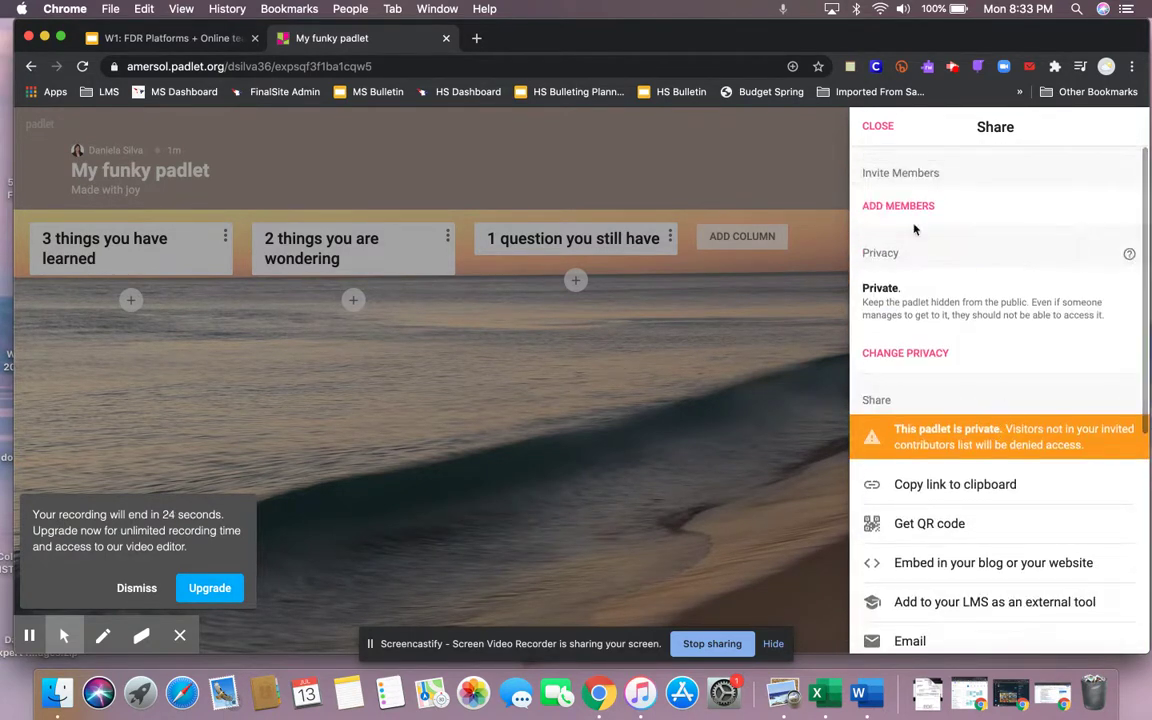
pyautogui.click(879, 127)
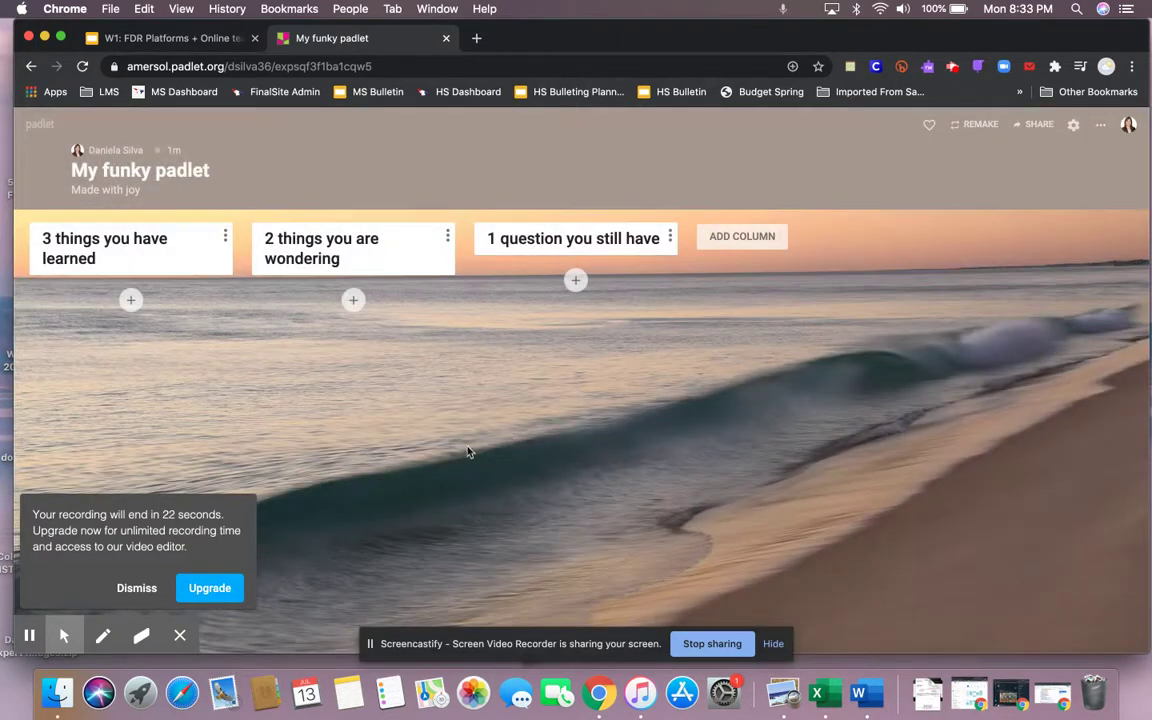